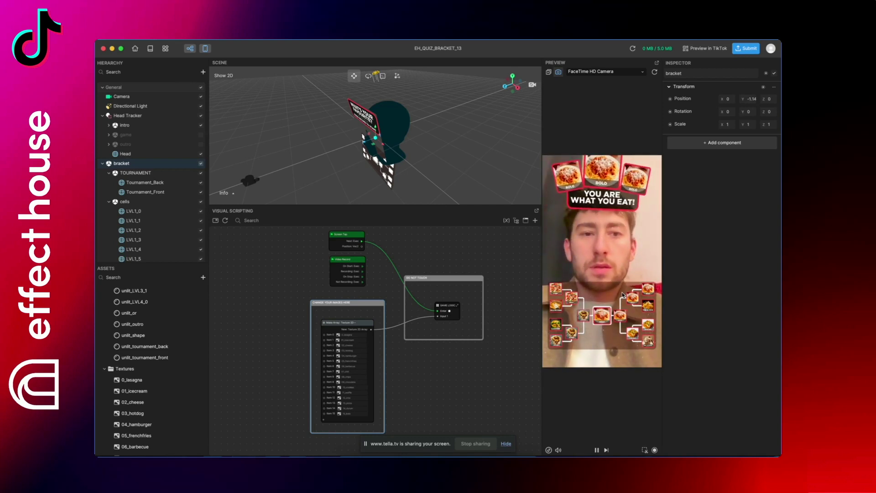
Restart the bracket quiz preview twice so it replays from the beginning
click(655, 72)
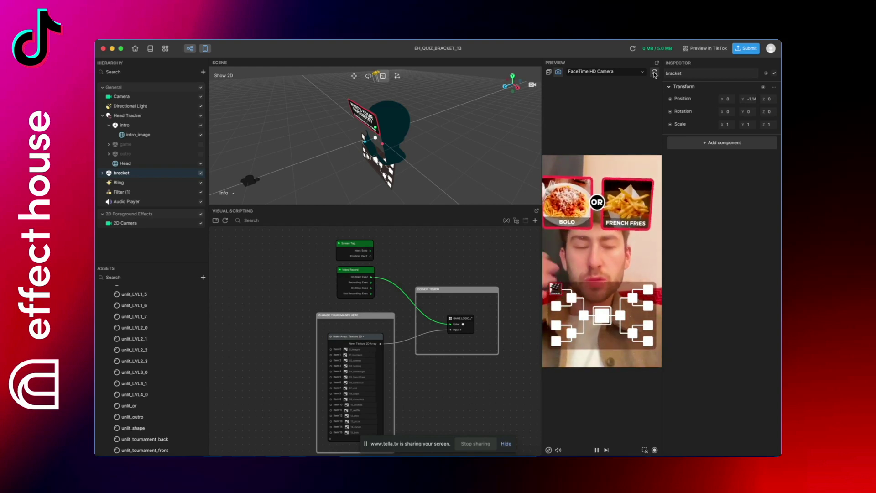
click(655, 72)
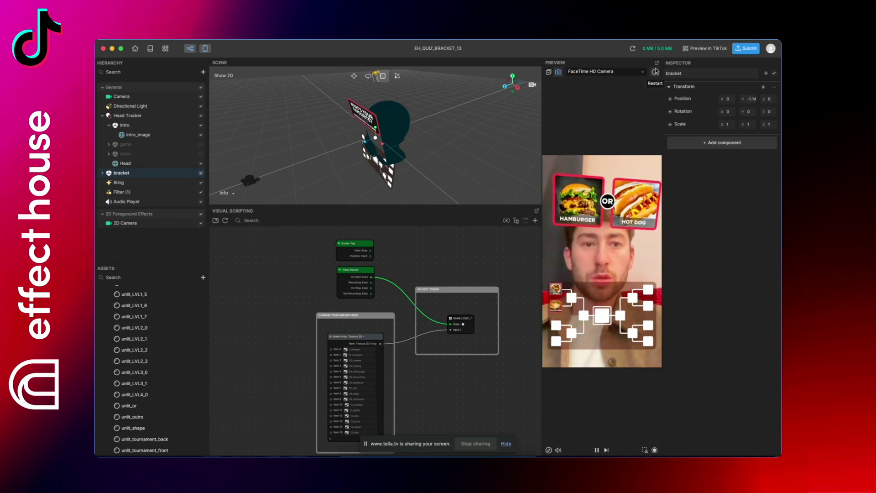
Restart the preview back to the intro question card, then switch to Finder
click(655, 71)
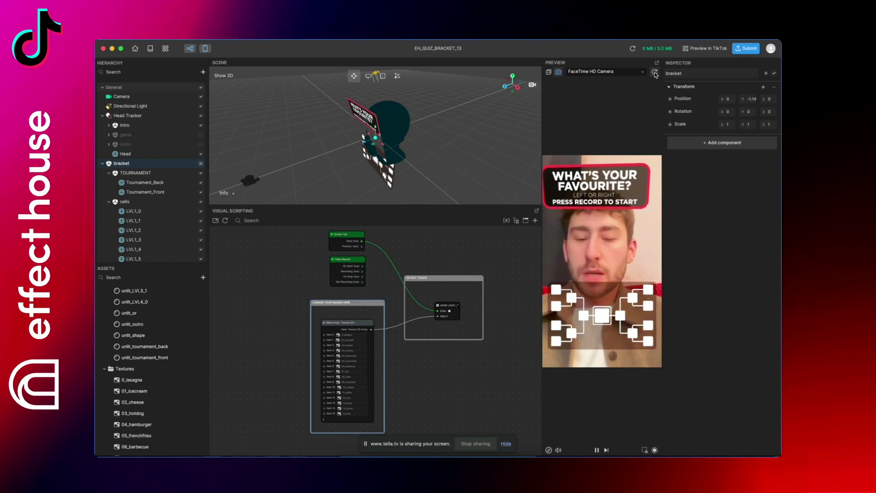
key(super+Tab)
key(super+Tab)
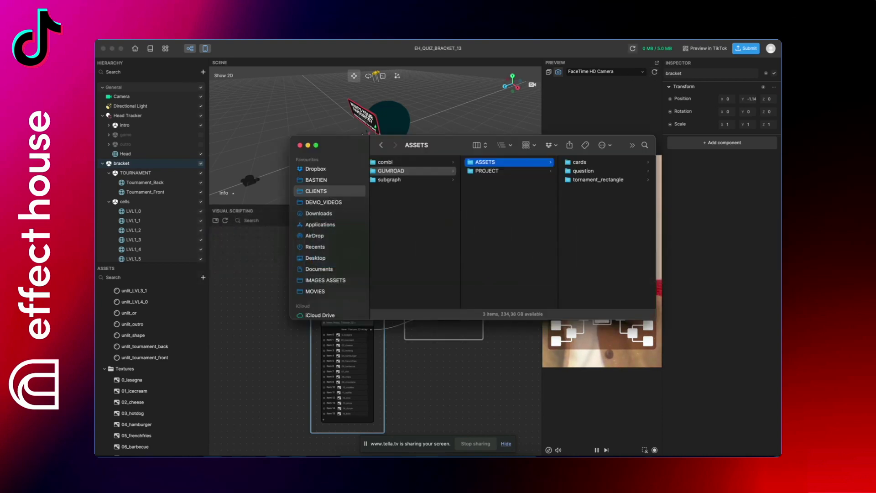
Preview card images like 15_bolo, 0_lasagna and 07_chili, then open cards.psd in Photoshop
key(Right)
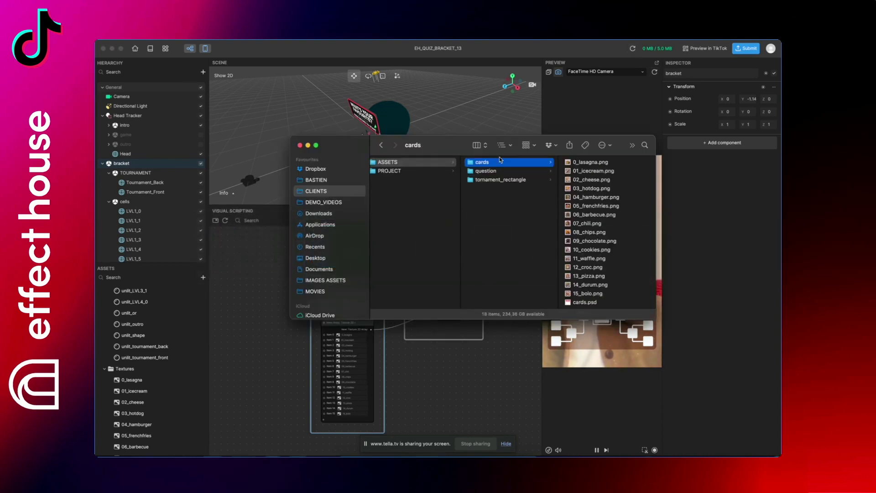
key(Right)
key(Down)
key(Down)
key(Down)
key(Down)
key(Down)
key(Down)
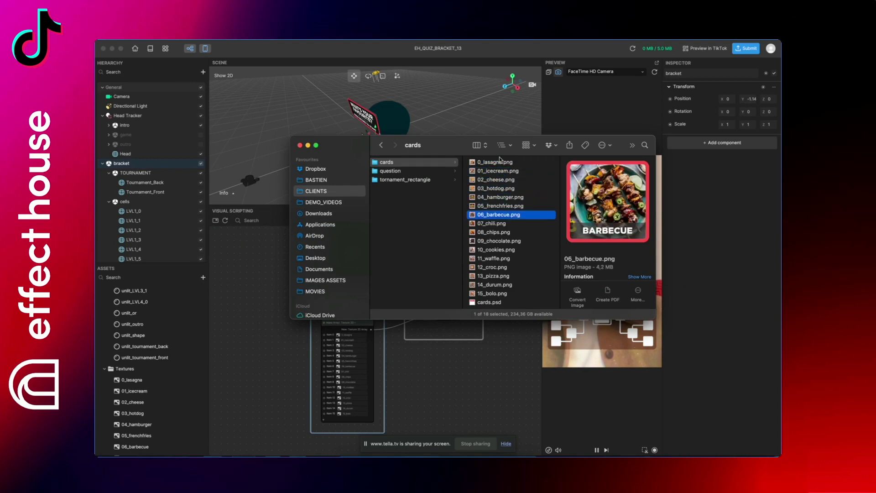
key(Down)
key(Down)
key(Down)
key(Down)
key(Down)
key(Down)
key(Down)
key(Down)
key(Down)
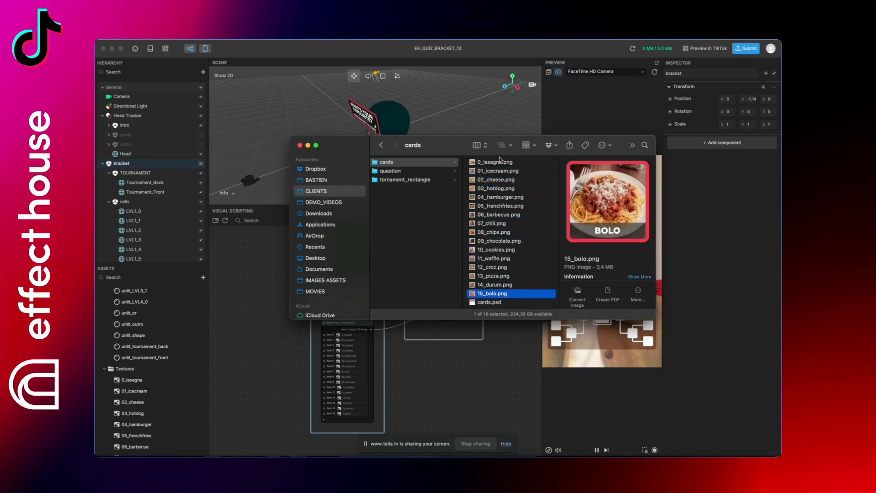
click(497, 163)
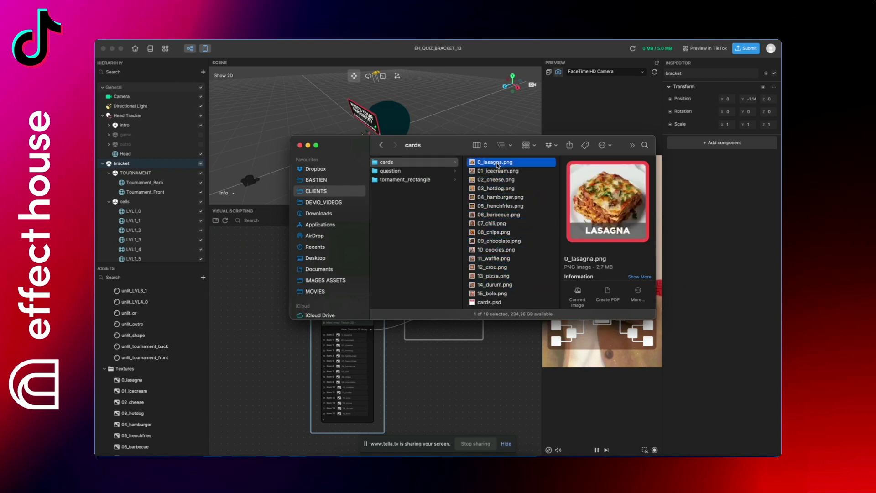
key(Down)
key(Down)
key(Down)
key(Down)
key(Down)
key(Down)
key(Down)
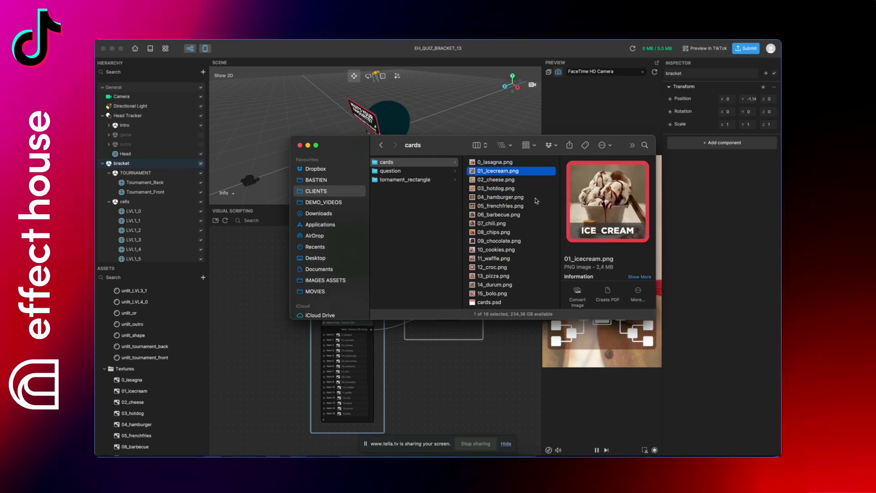
key(Down)
key(Down)
key(Down)
key(Down)
key(Down)
key(Down)
key(Down)
key(Down)
key(Down)
key(Down)
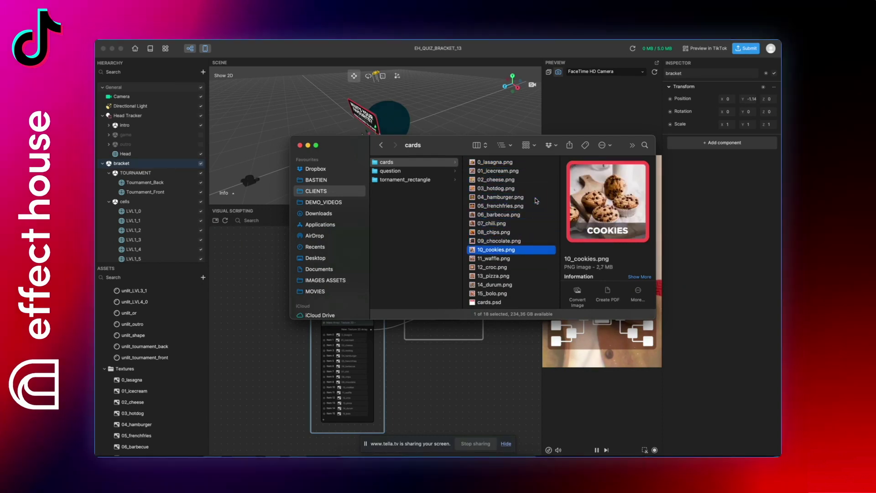
key(Up)
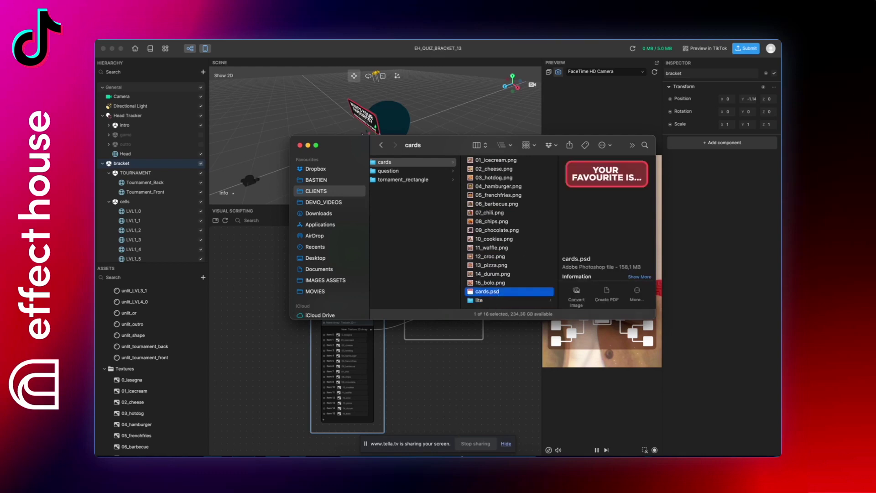
key(super+o)
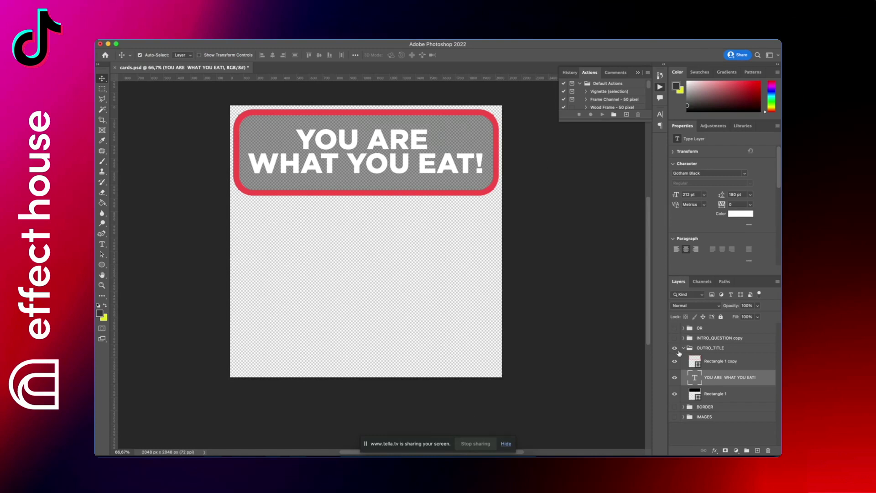
Hide OUTRO_TITLE, check the IMAGES group, and show and expand the BORDER group
click(683, 349)
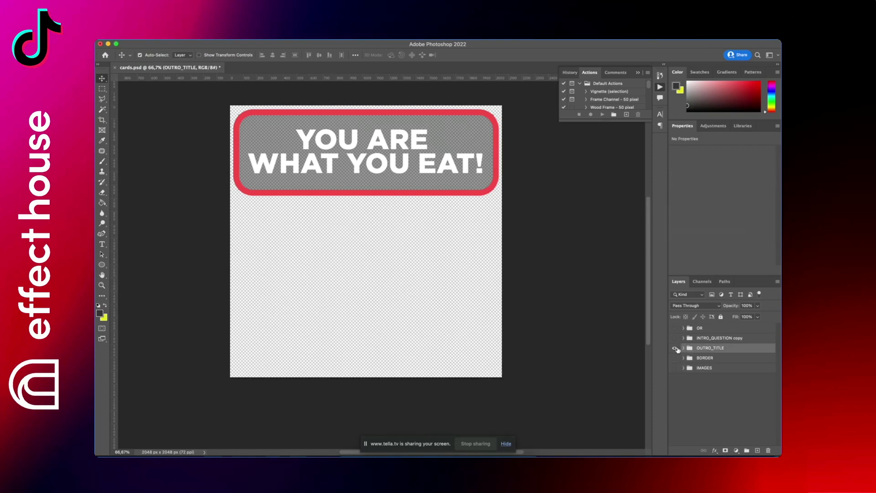
click(675, 348)
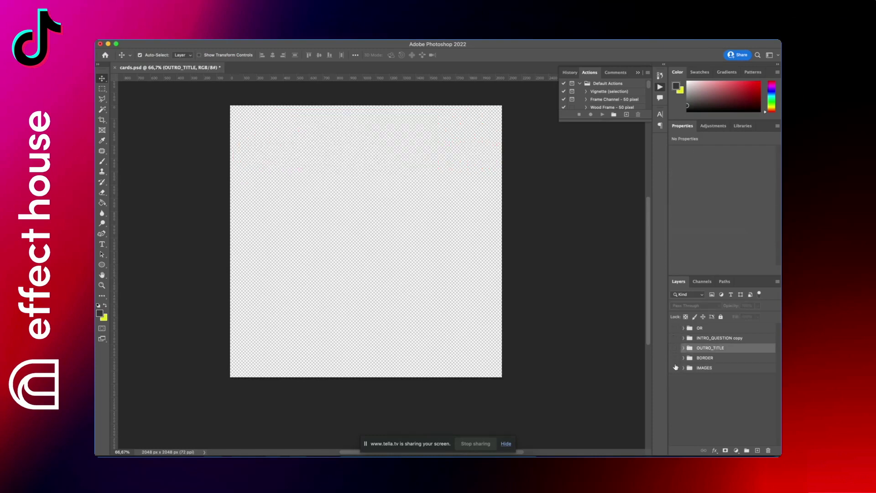
click(675, 368)
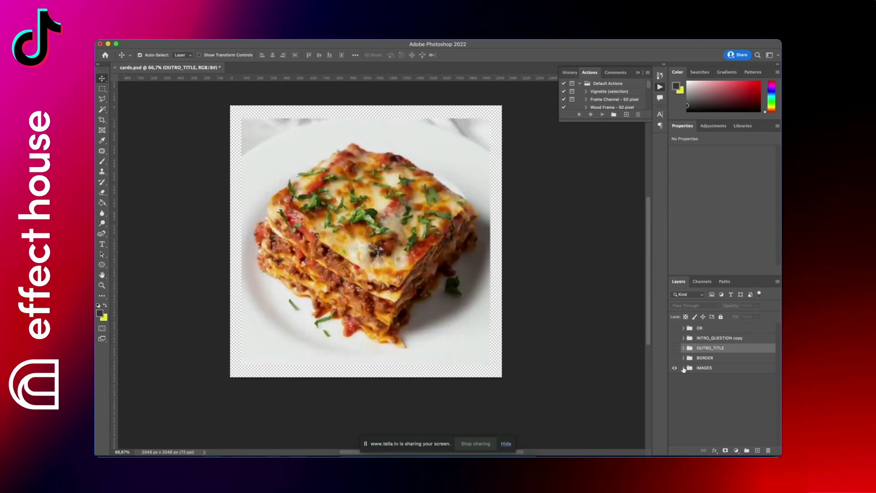
click(684, 368)
scroll(683, 365, down, 1)
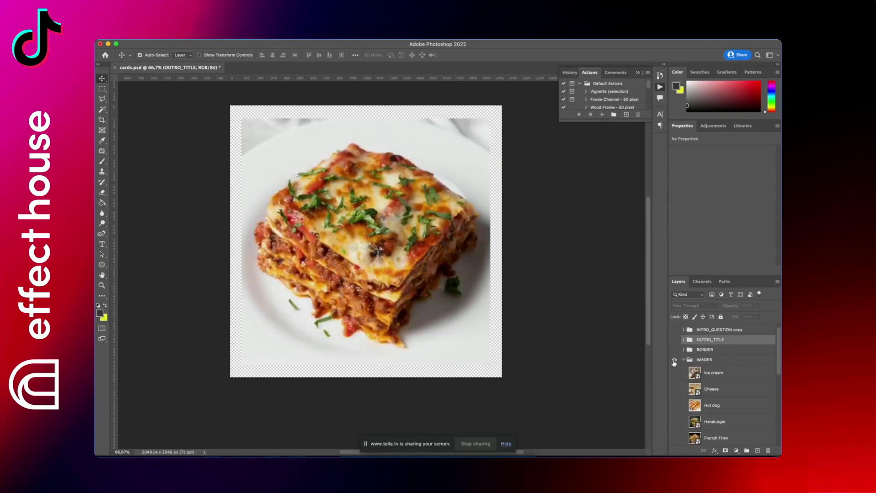
click(674, 361)
click(675, 349)
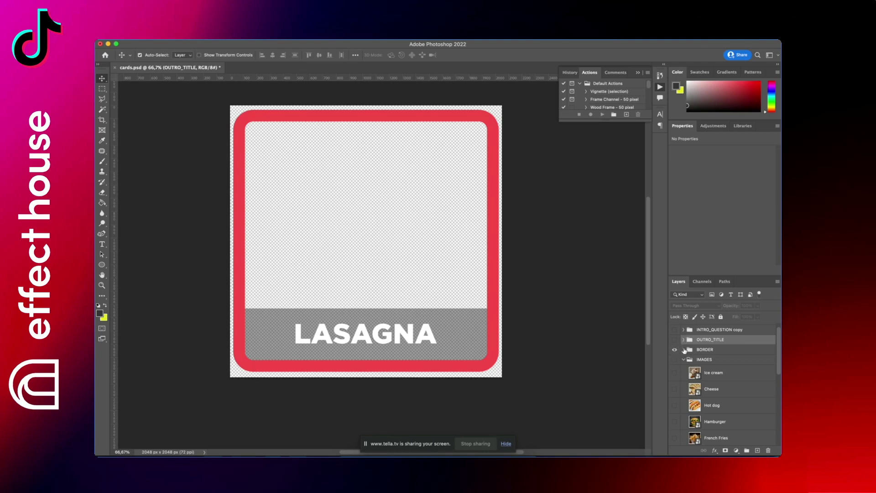
click(683, 349)
Clear the LASAGNA label text in the BORDER group, leaving it empty
click(711, 381)
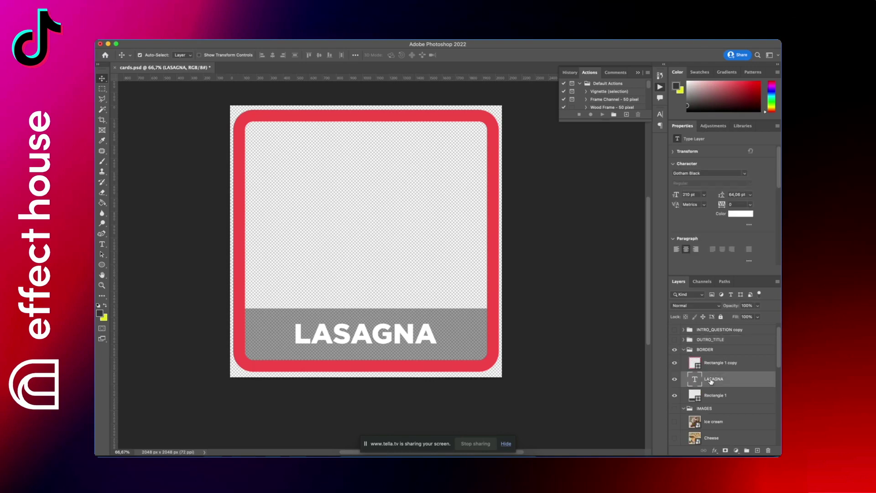
double_click(384, 328)
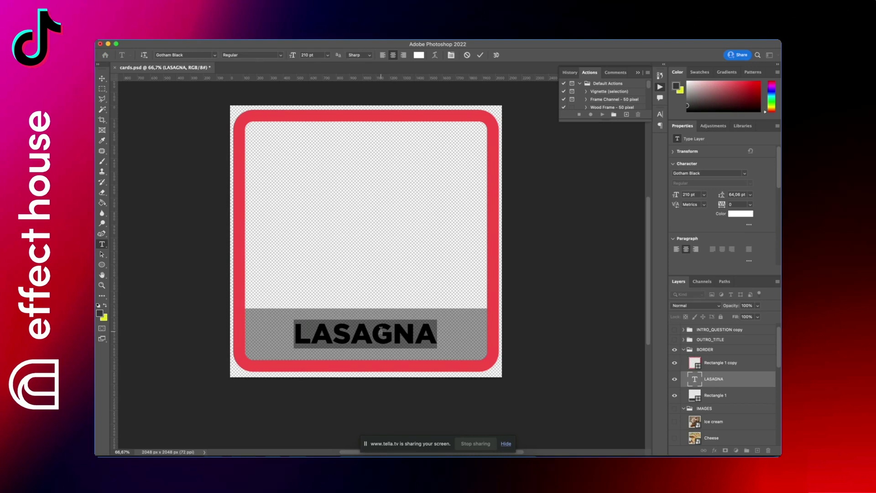
text(Et)
key(super+a)
key(BackSpace)
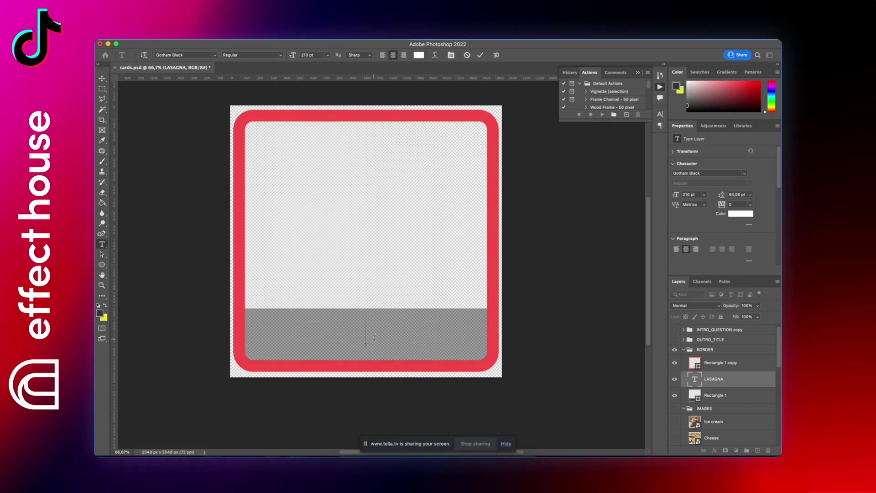
key(Escape)
Hide BORDER and OUTRO_TITLE so only the INTRO_QUESTION card is visible
click(675, 350)
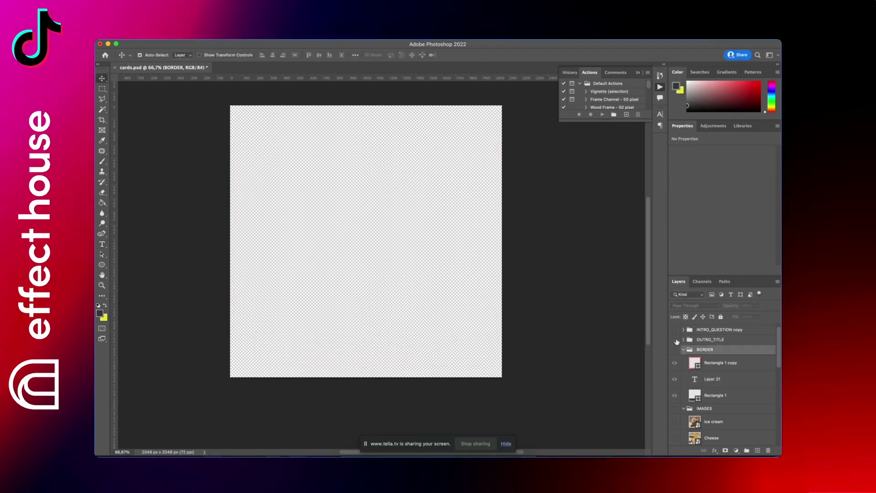
click(675, 340)
click(674, 329)
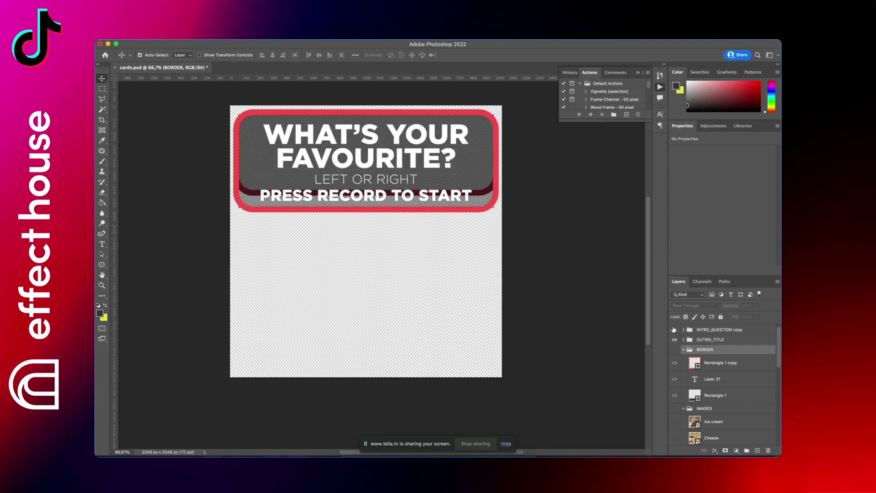
click(675, 340)
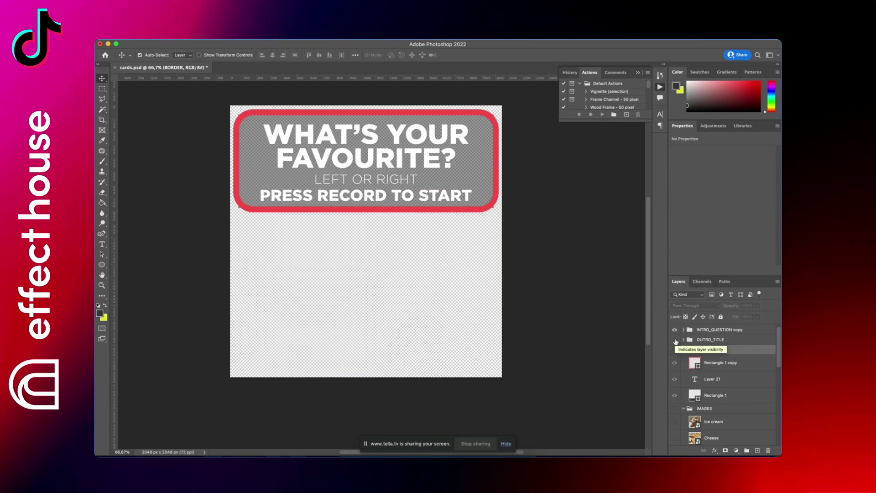
key(super+Tab)
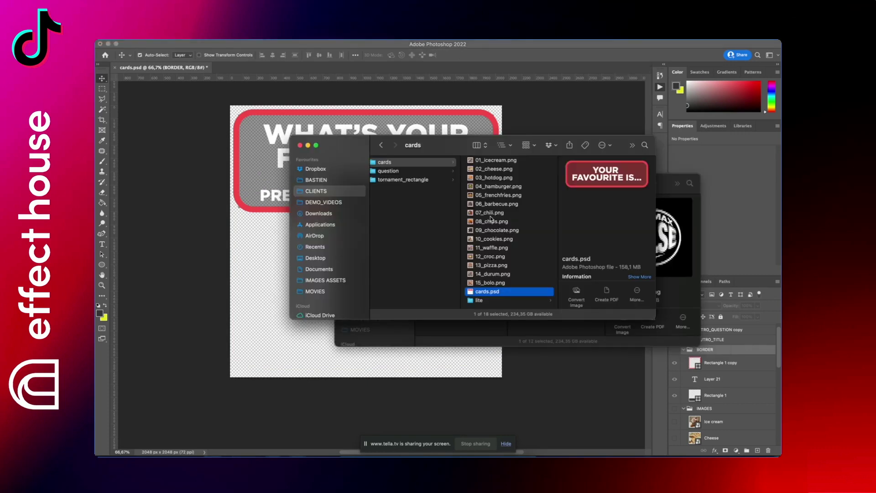
Preview the fries, chili, hot dog and barbecue card images in cards and its lite folder
click(493, 194)
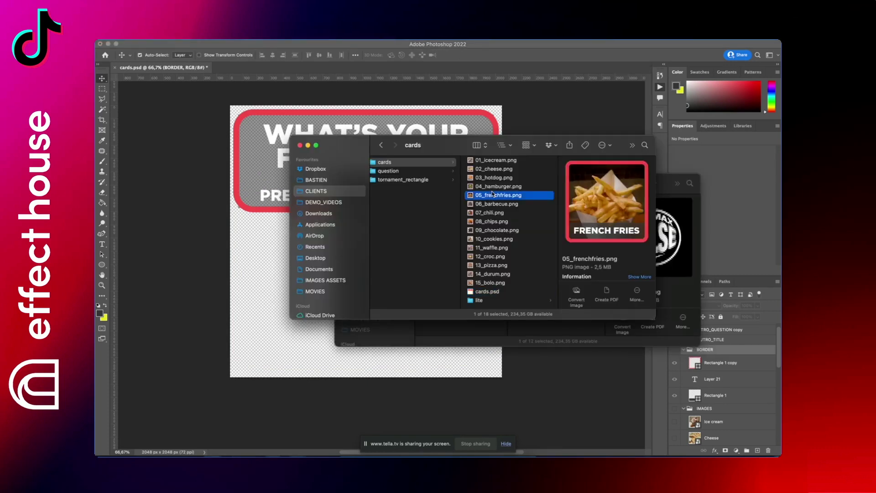
scroll(579, 255, down, 3)
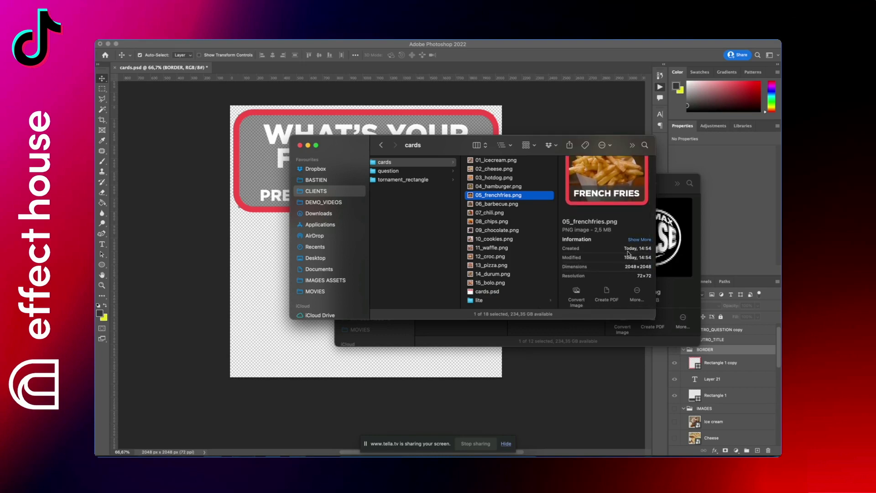
scroll(626, 263, down, 1)
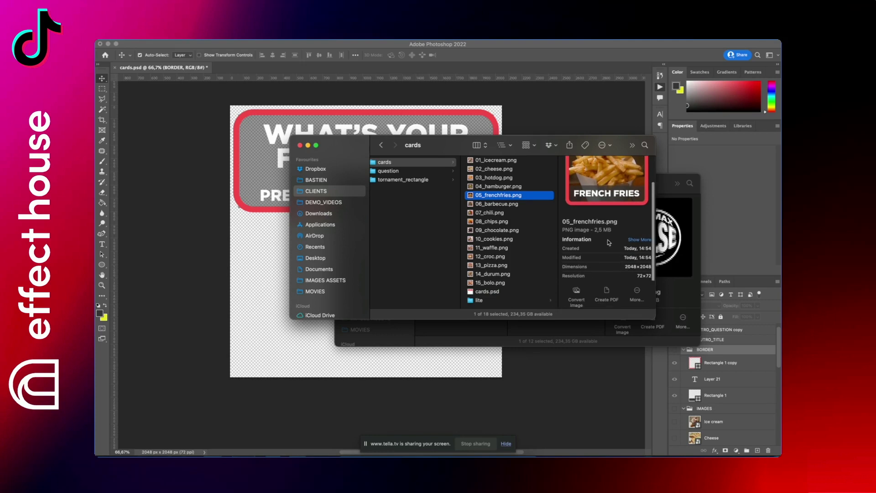
click(499, 299)
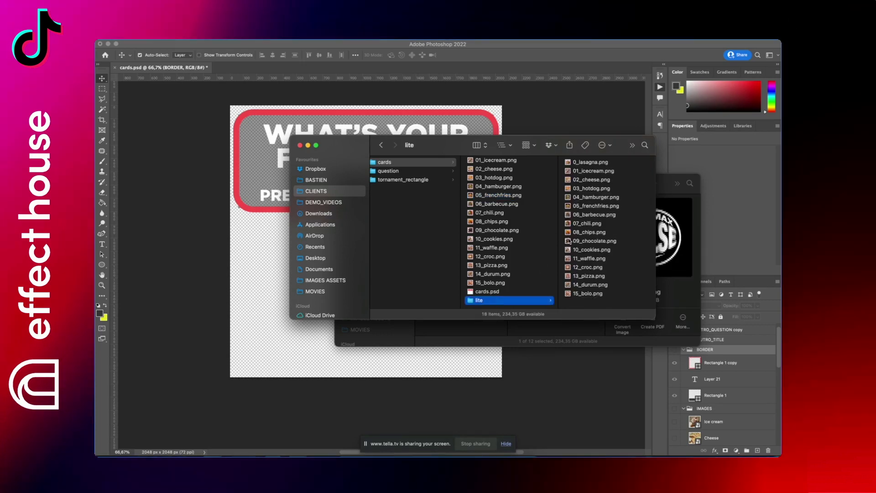
click(586, 228)
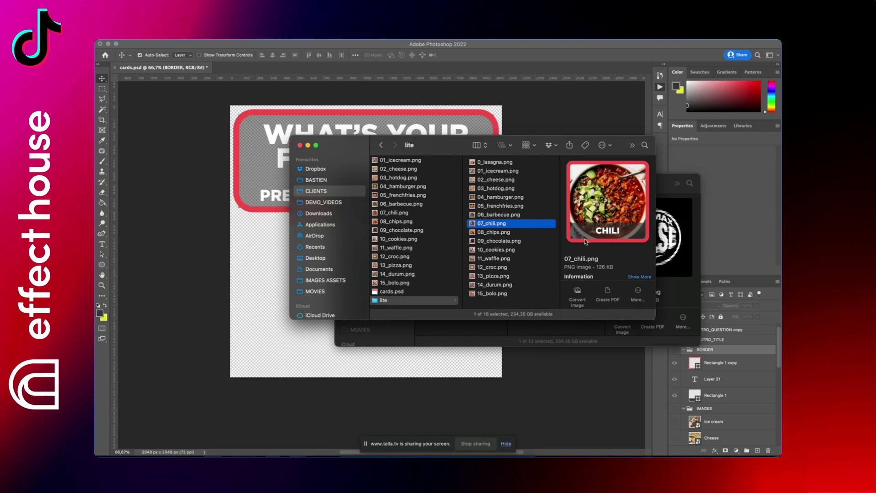
scroll(587, 271, down, 3)
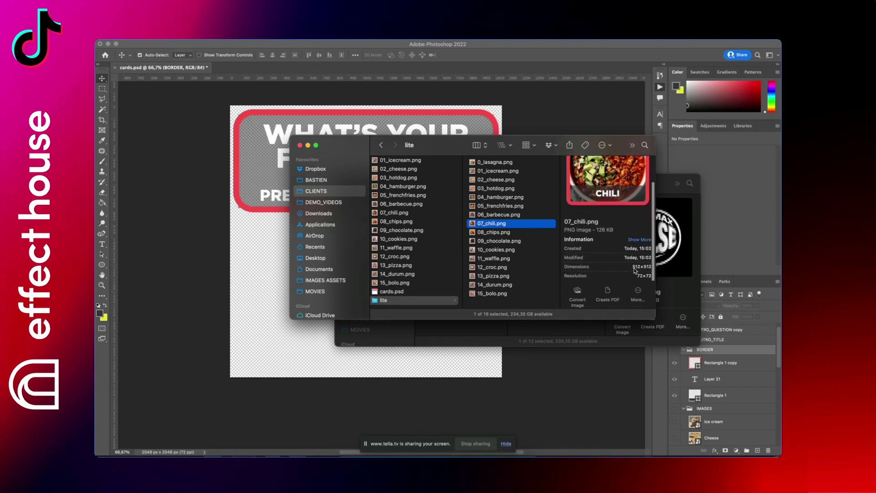
click(518, 206)
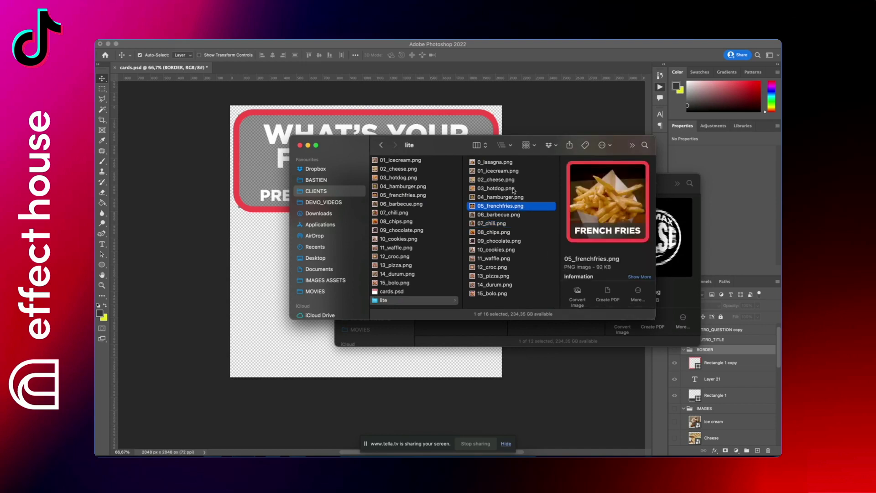
click(512, 188)
click(505, 214)
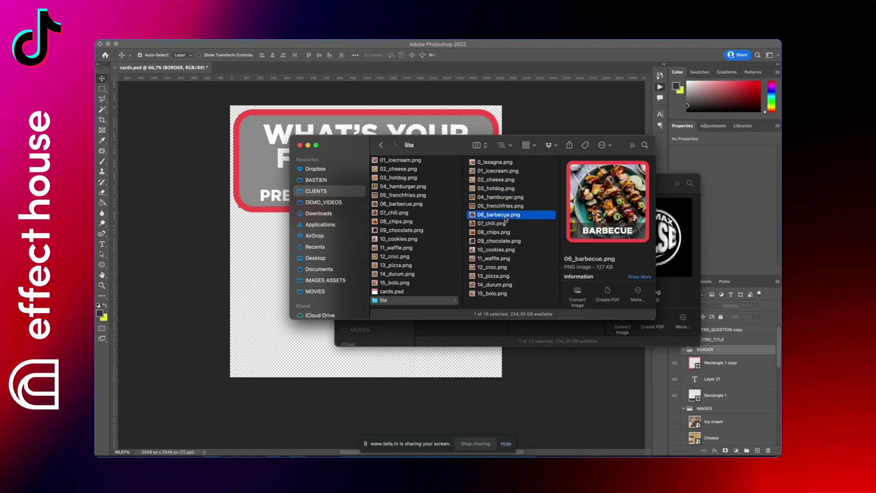
click(506, 188)
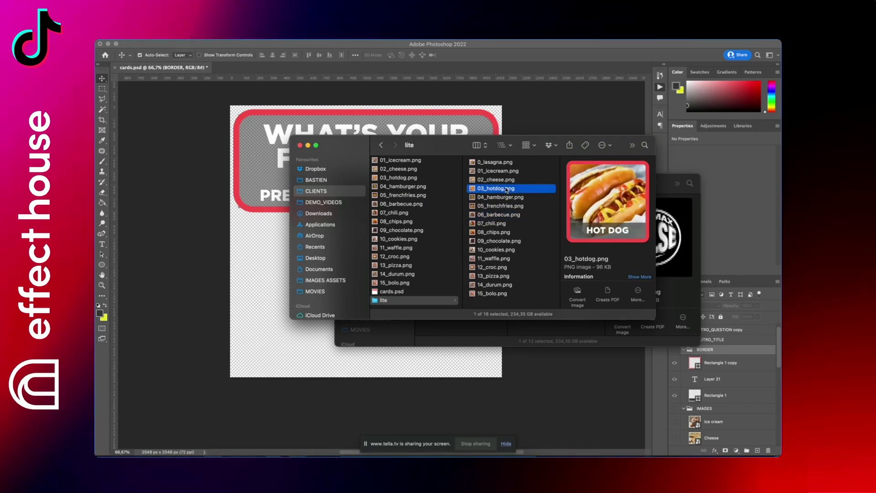
Open question/_lite and preview the outro title and OR images full size
key(Left)
key(Left)
key(Down)
key(Right)
key(Down)
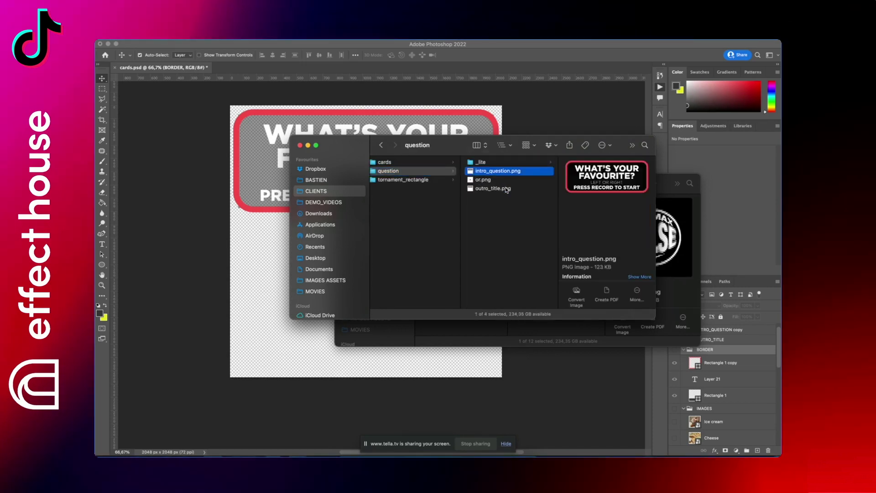
key(Up)
key(Right)
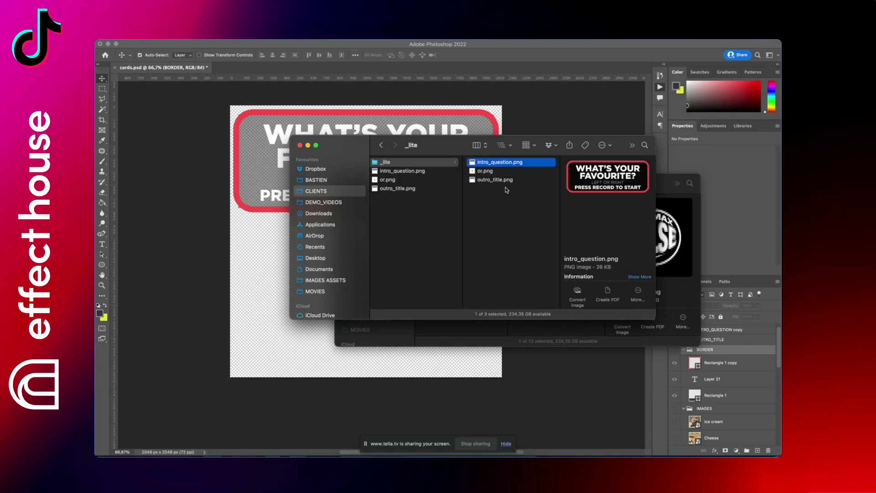
key(Down)
key(Down)
key(Up)
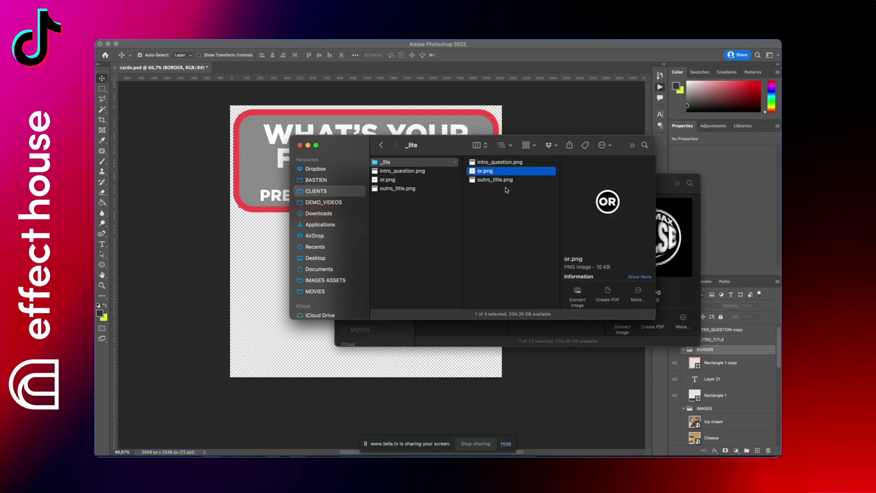
key(space)
key(space)
Select intro_question, or and outro_title together, then return to Effect House
key(Up)
key(Down)
key(Down)
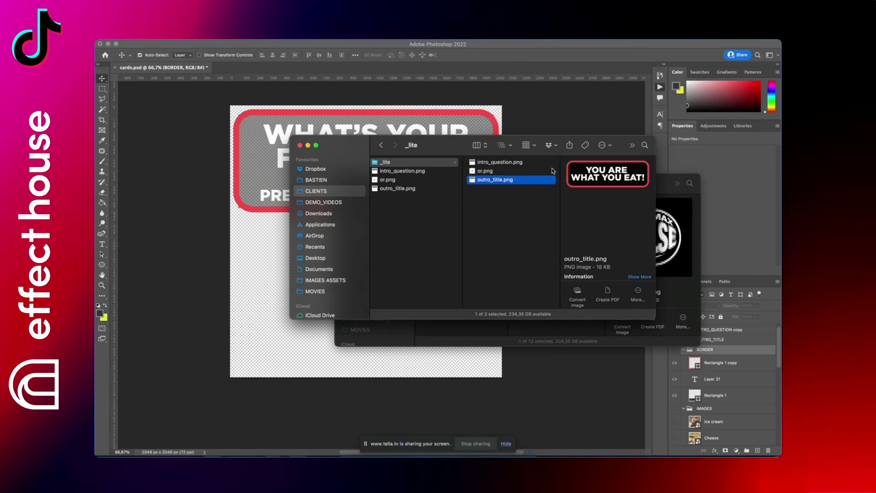
key(Up)
key(Up)
key(shift+Down)
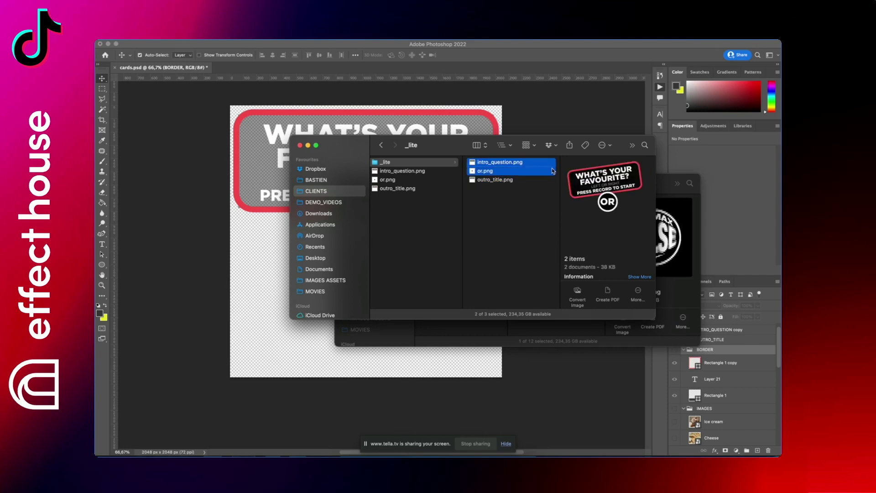
key(shift+Down)
key(super+Tab)
key(super+Tab)
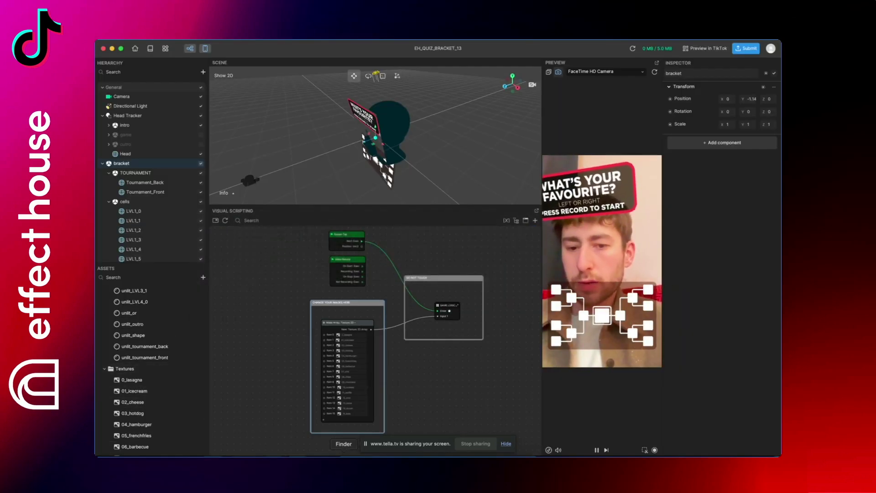
Select all files in the cards folder and drag them into Effect House's Assets panel
key(super+Tab)
key(Left)
key(Left)
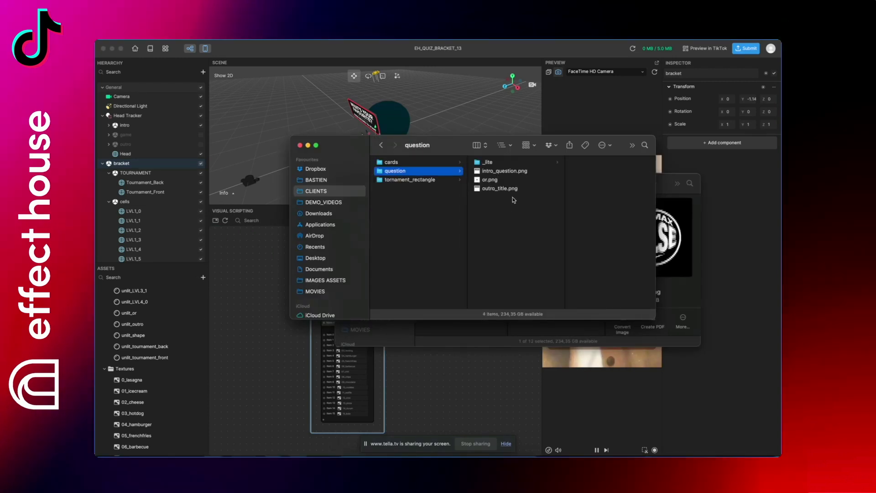
key(Up)
key(Right)
key(super+a)
drag(513, 200, 142, 418)
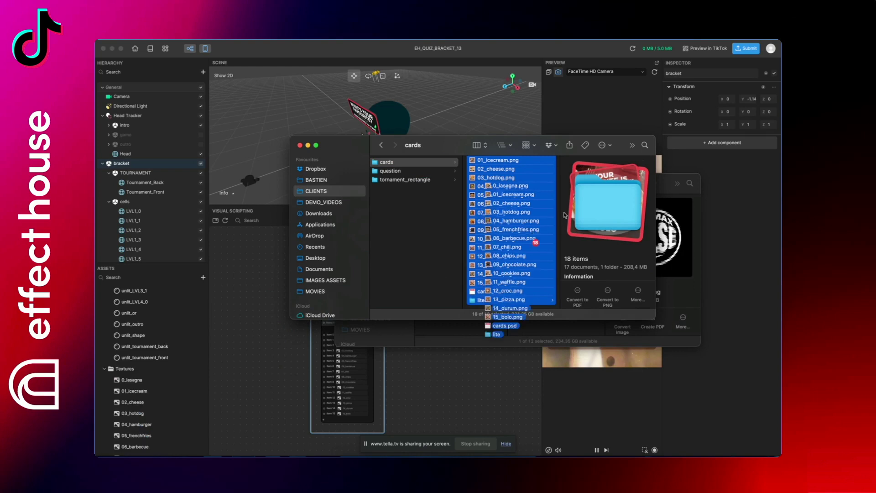
click(446, 375)
scroll(345, 334, up, 2)
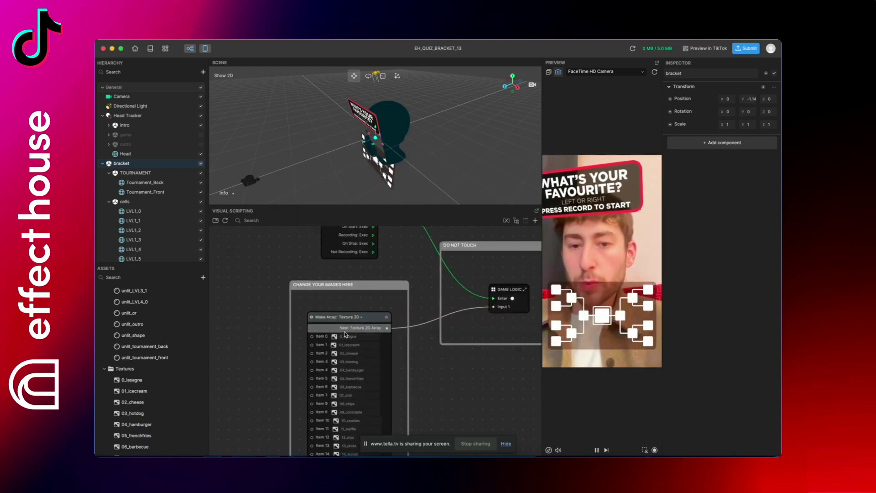
scroll(345, 334, up, 3)
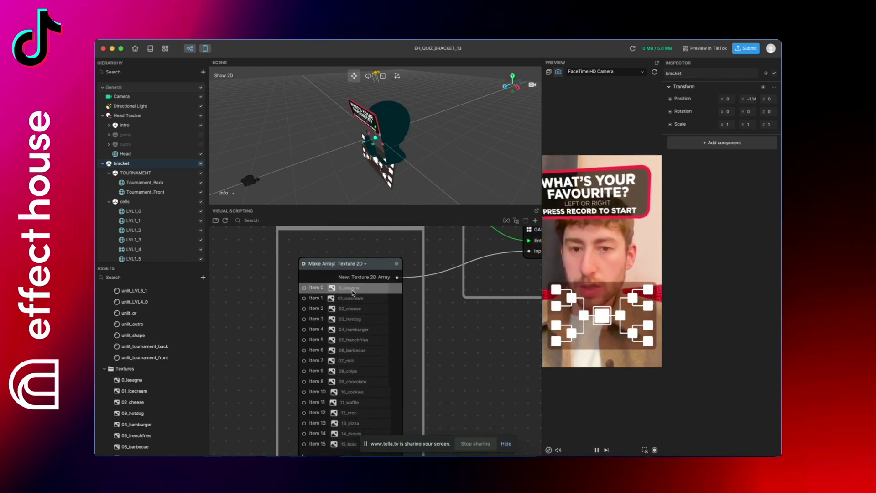
click(353, 288)
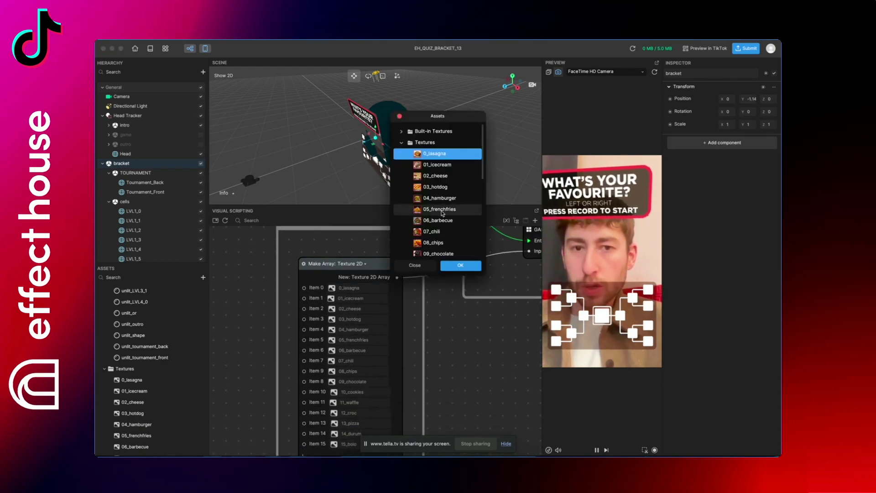
scroll(442, 213, down, 10)
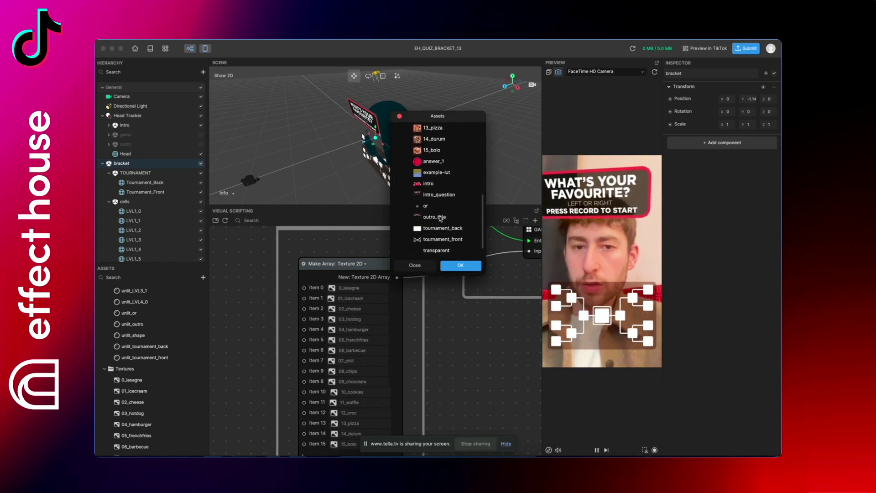
scroll(440, 219, up, 10)
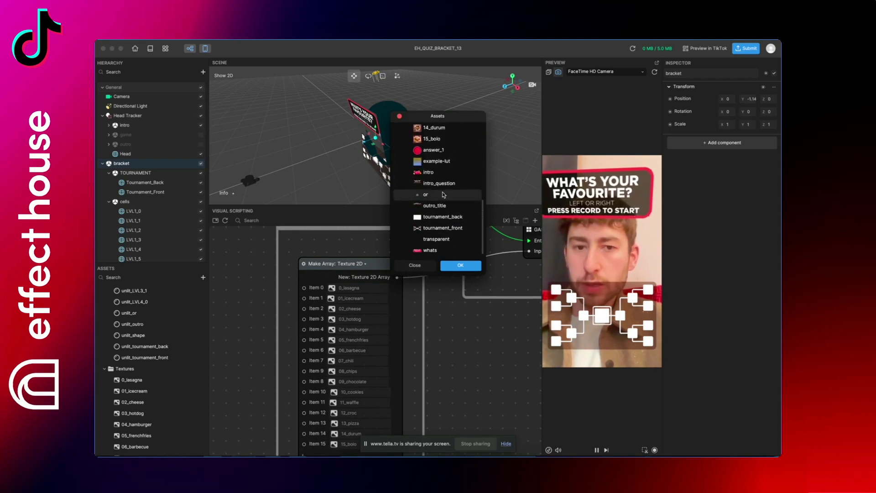
click(413, 266)
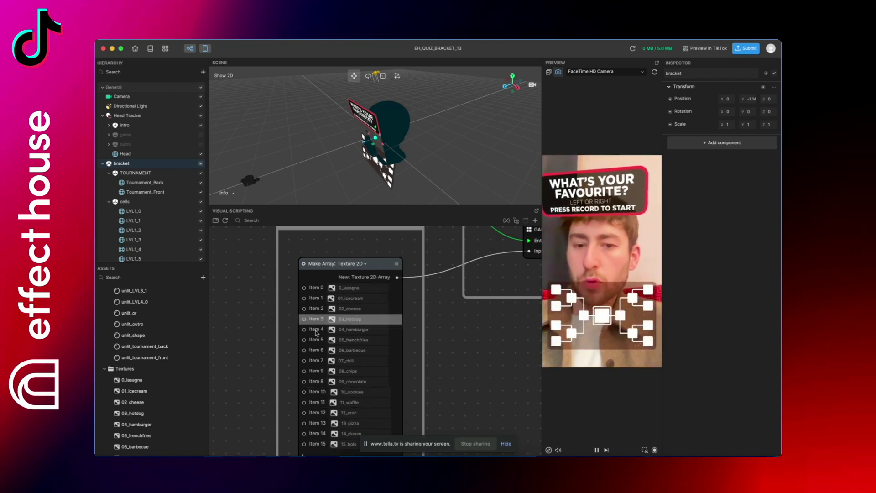
scroll(395, 318, up, 5)
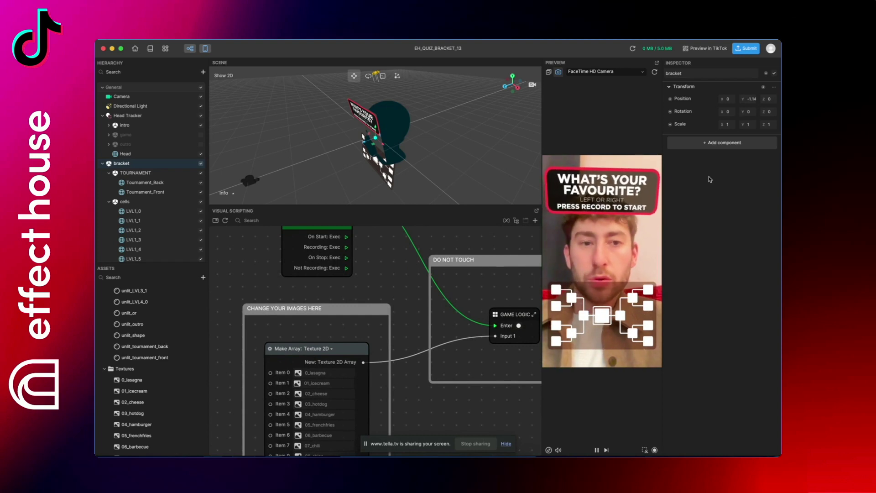
Replace the Screen Tap trigger on GAME LOGIC with Video Record On Start feeding Enter
scroll(383, 292, up, 5)
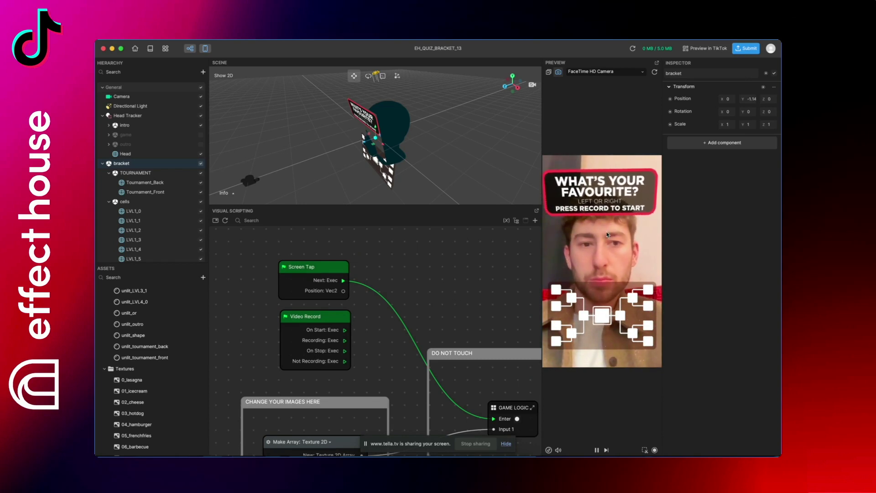
click(367, 288)
key(Delete)
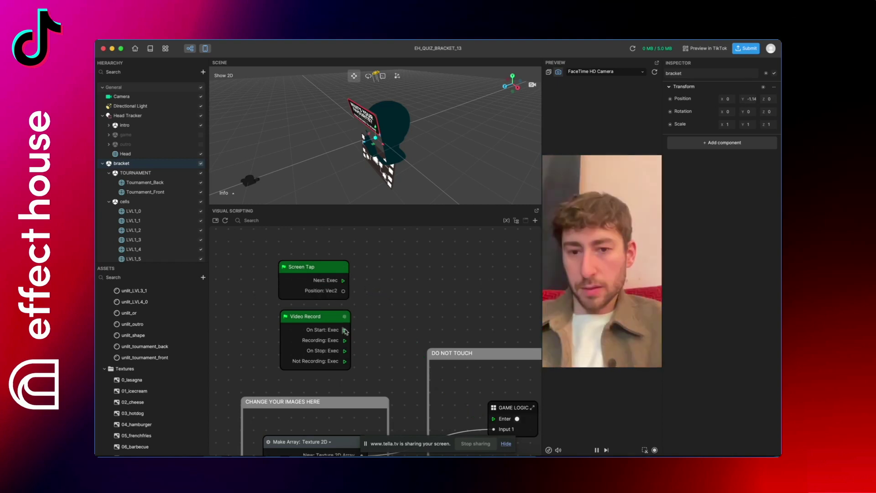
scroll(346, 327, down, 1)
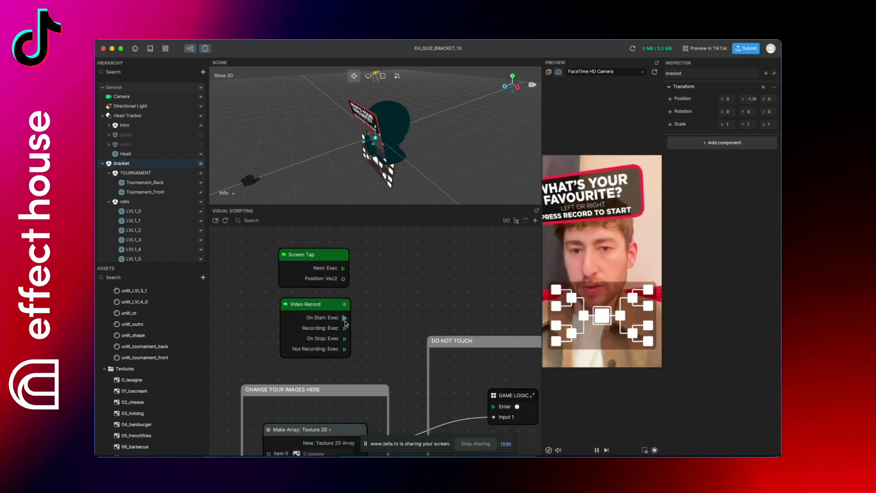
drag(345, 321, 493, 407)
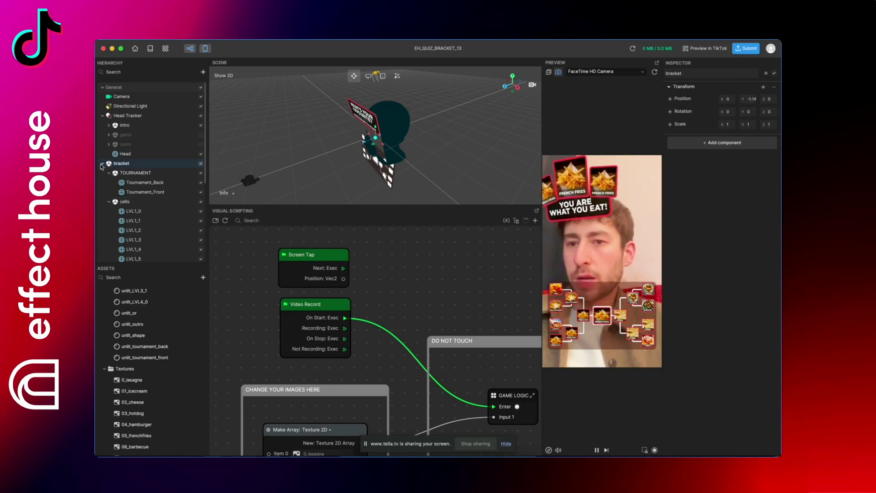
click(102, 164)
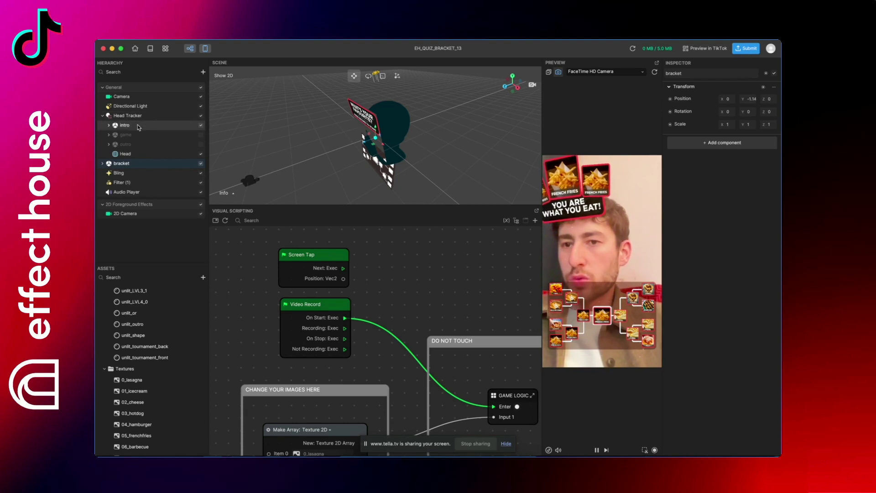
Select intro_image under intro in the Hierarchy to view its unlit_intro material
click(124, 144)
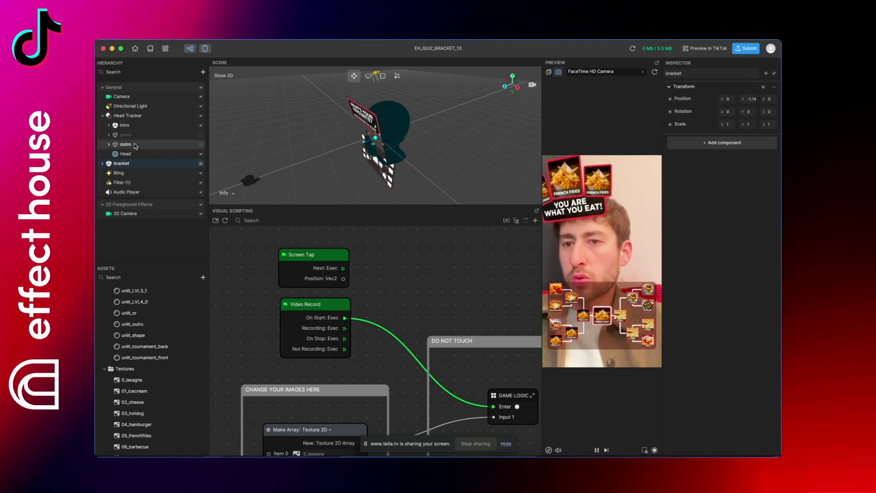
click(109, 125)
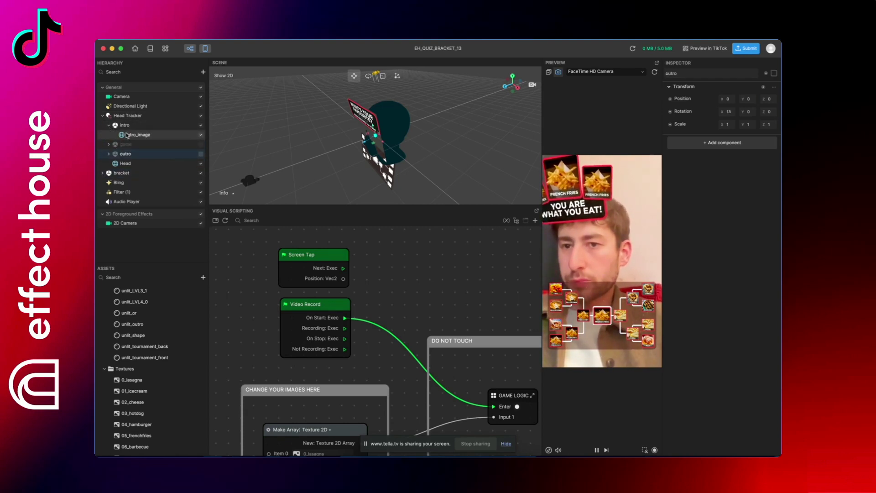
click(127, 135)
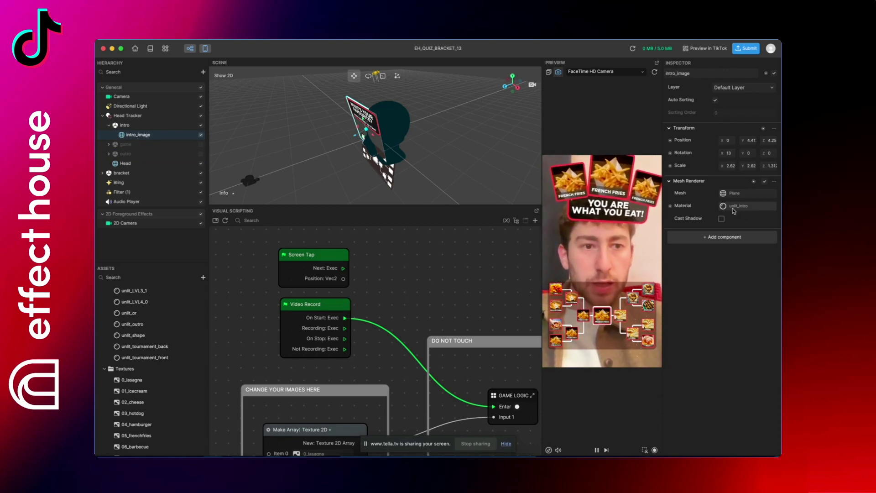
Inspect the unlit_intro material and browse its Texture list, leaving it unchanged
scroll(116, 314, up, 6)
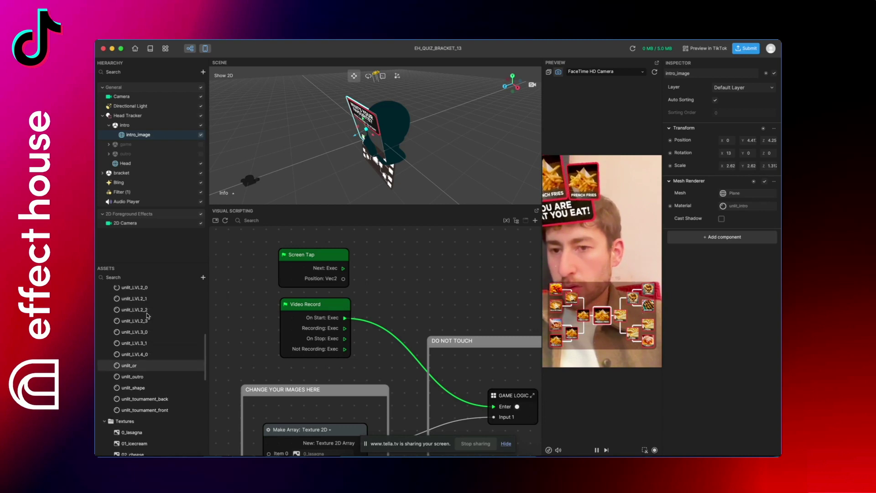
scroll(160, 331, down, 1)
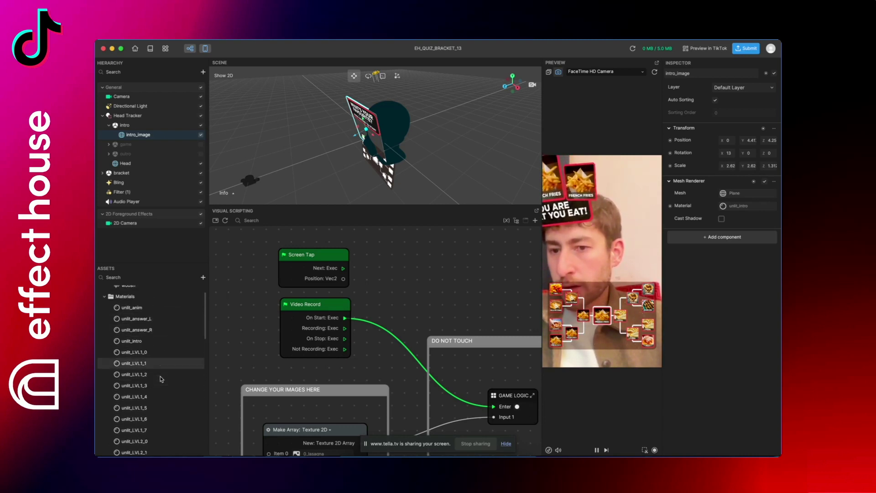
click(158, 354)
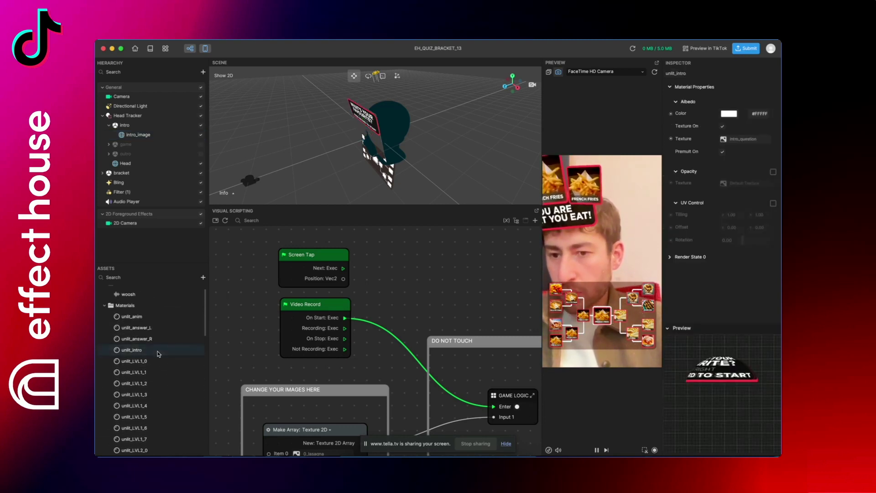
click(743, 139)
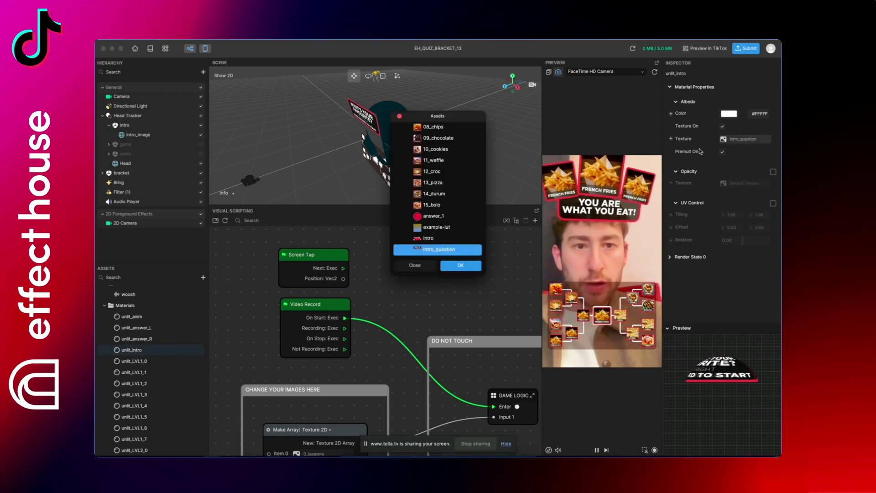
scroll(470, 204, down, 3)
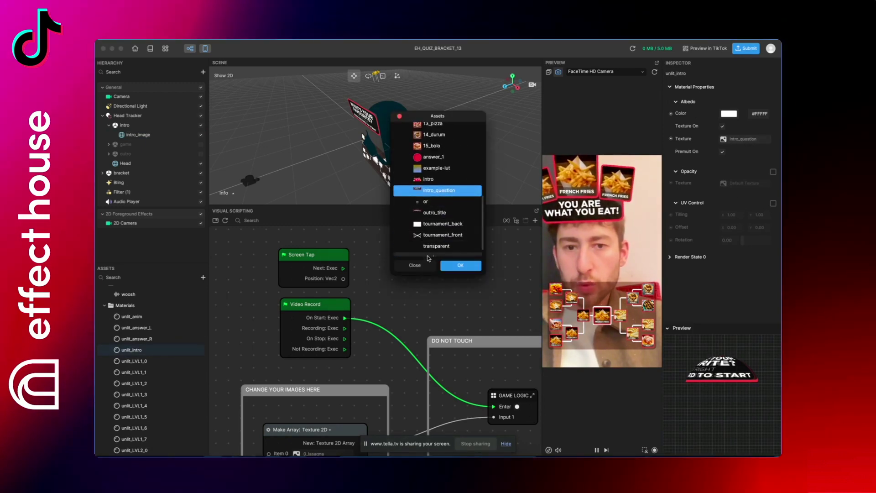
click(415, 265)
scroll(153, 410, down, 5)
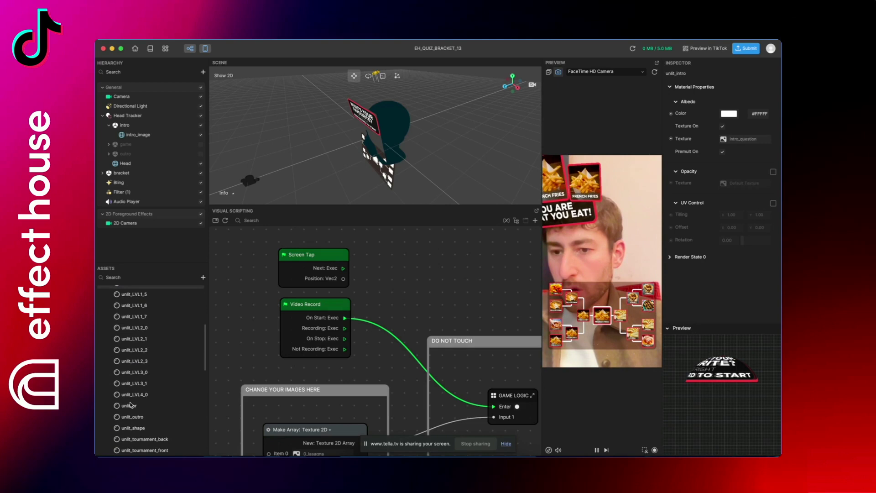
Check unlit_outro's Texture list, then view unlit_or and the bracket's transform
click(153, 417)
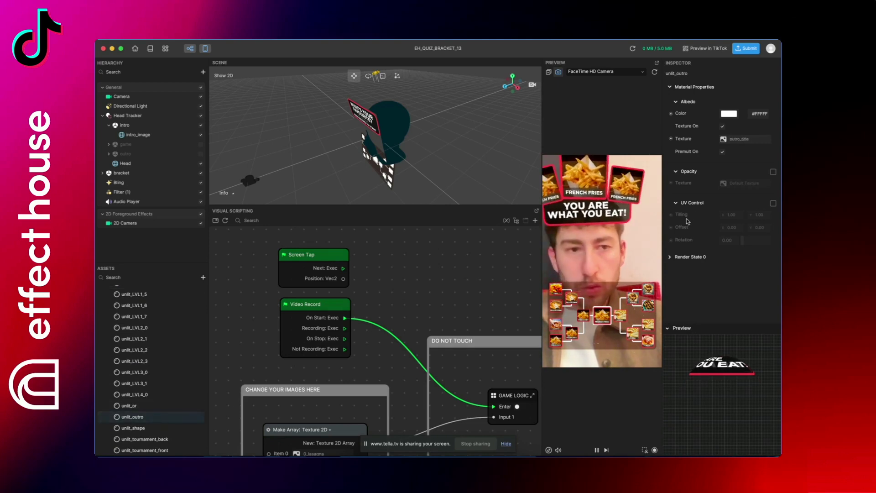
click(742, 139)
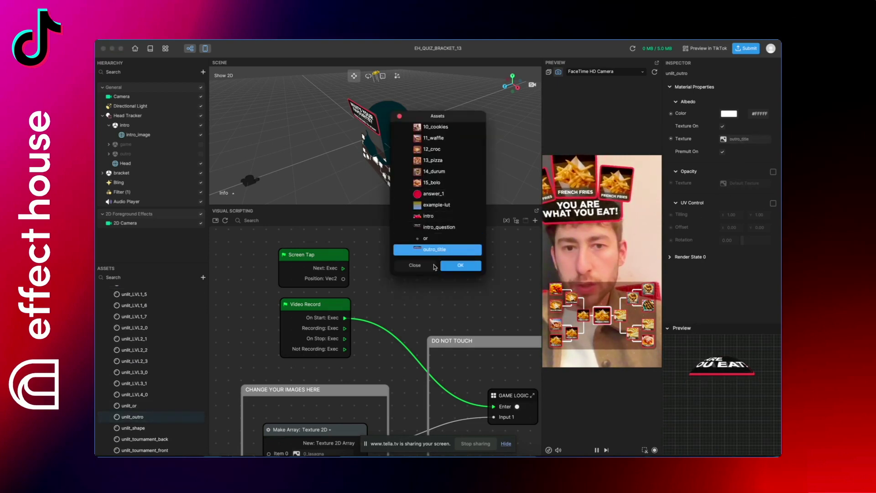
click(414, 265)
click(181, 406)
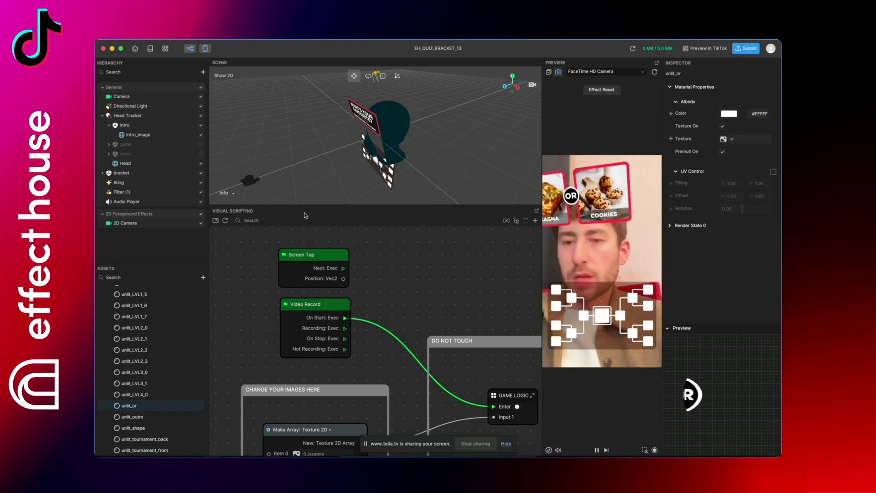
click(132, 175)
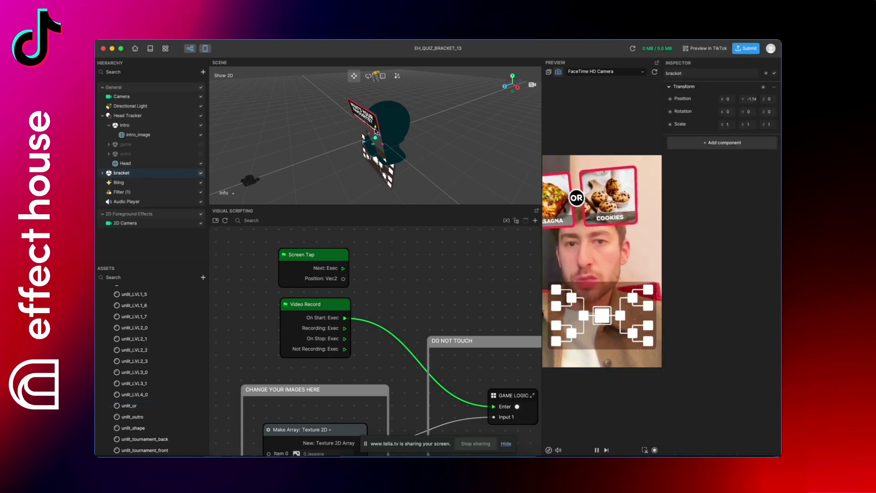
Try raising the bracket and shrinking it with the Scale tool, undoing both changes
drag(377, 132, 377, 110)
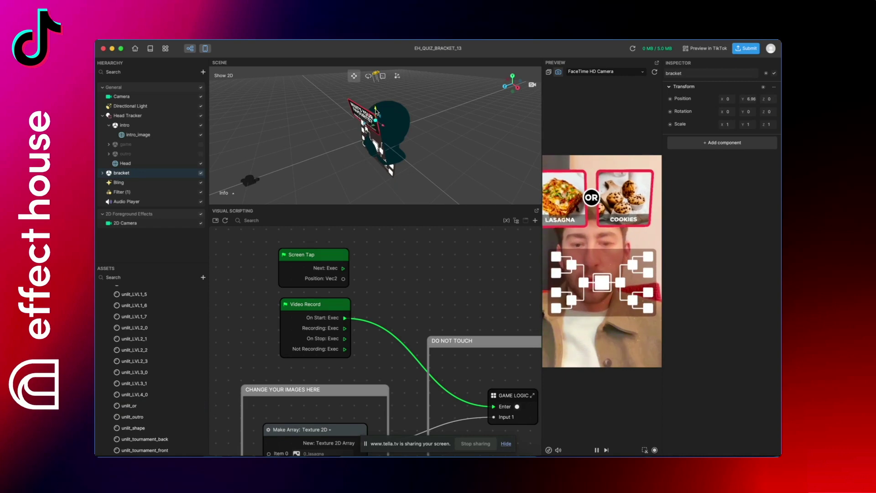
key(super+z)
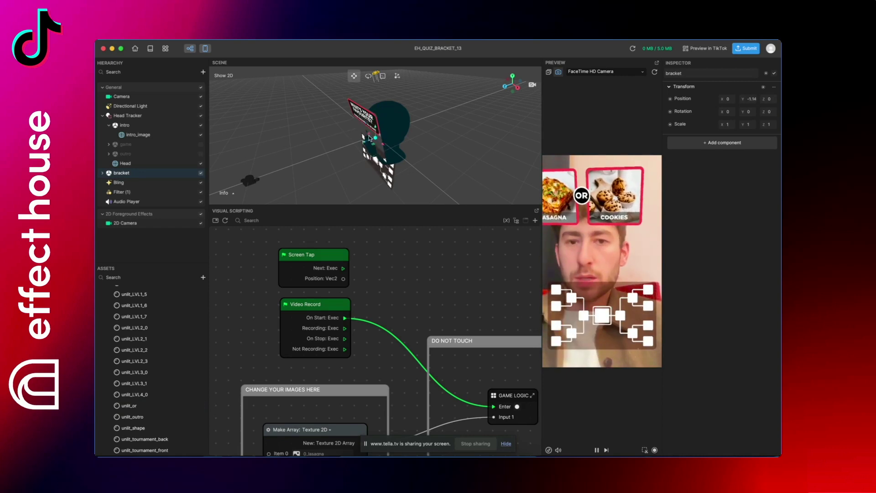
click(383, 78)
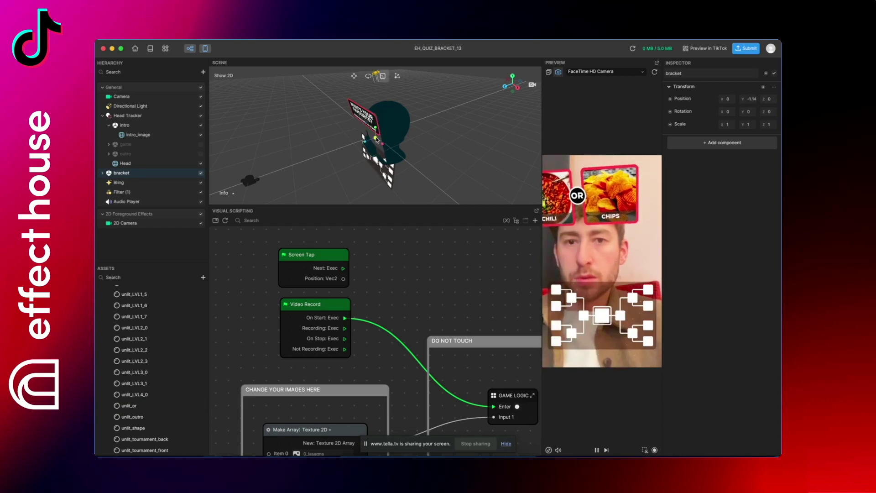
drag(375, 125, 372, 140)
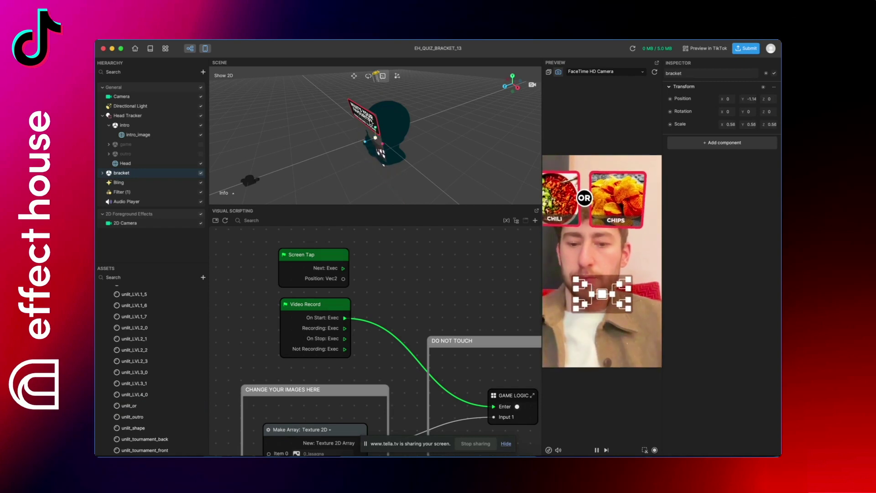
key(super+z)
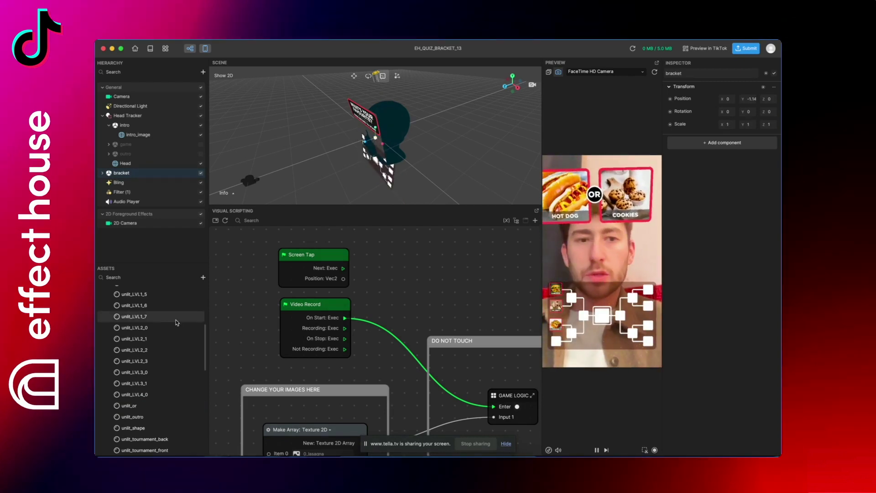